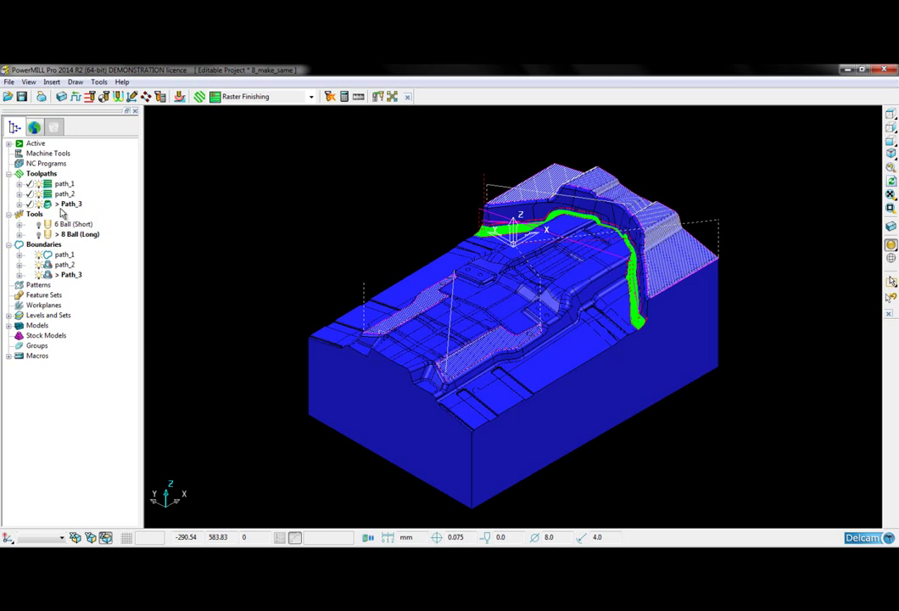
Apply Path_3's Tolerance to path_1 and path_2 with Set Named Parameter, accepting their invalidation
{"action": "left_click", "coordinate": [62, 185]}
{"action": "left_click", "coordinate": [67, 194], "text": "ctrl"}
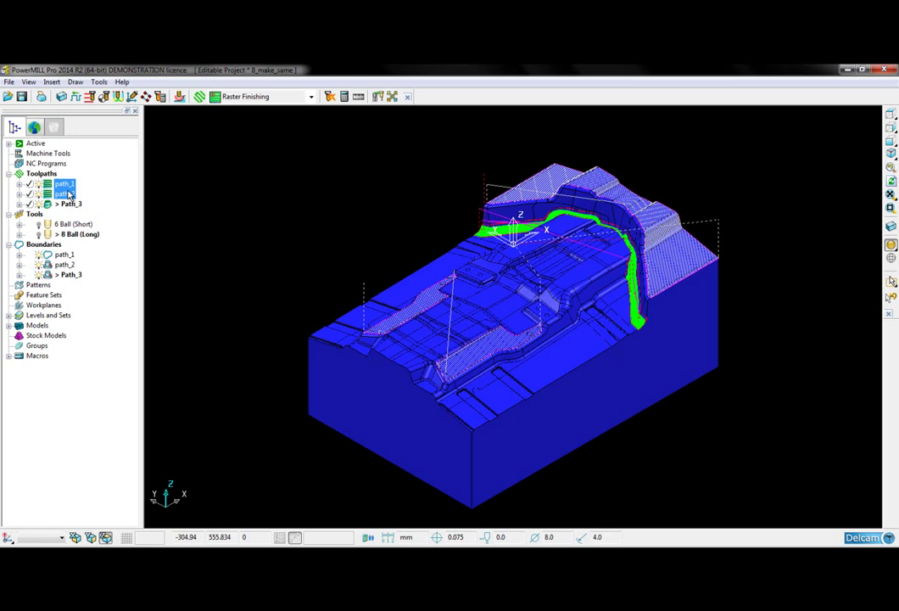
{"action": "right_click", "coordinate": [69, 194]}
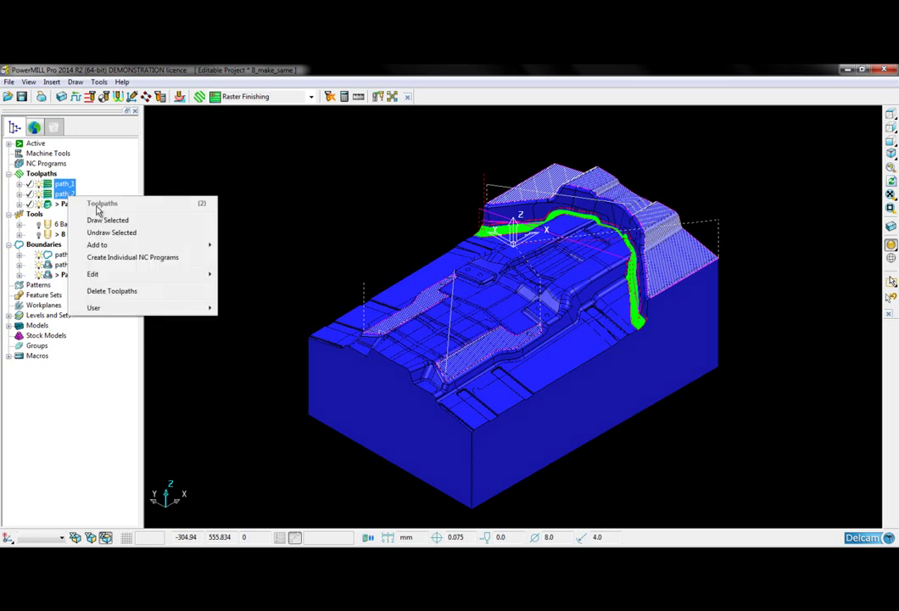
{"action": "mouse_move", "coordinate": [148, 273]}
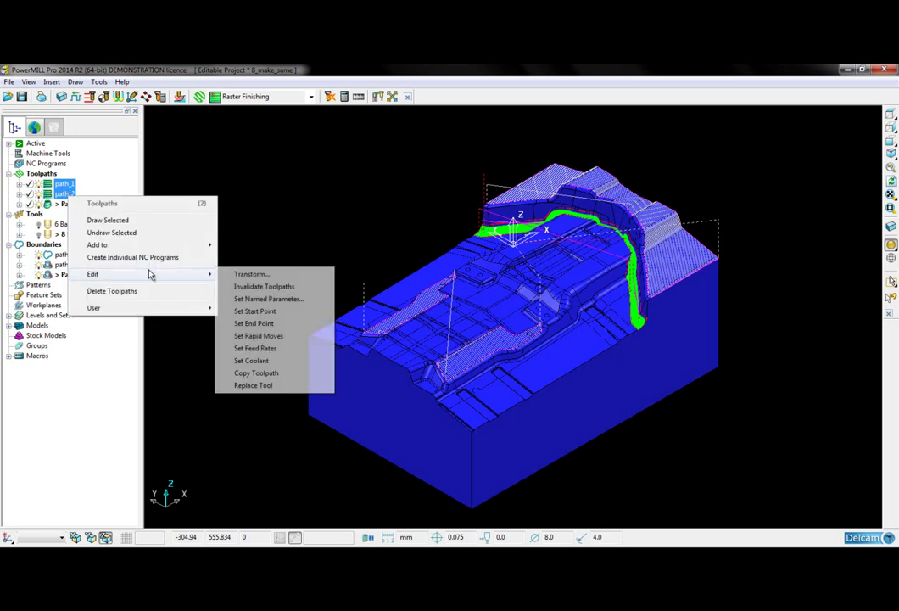
{"action": "left_click", "coordinate": [269, 302]}
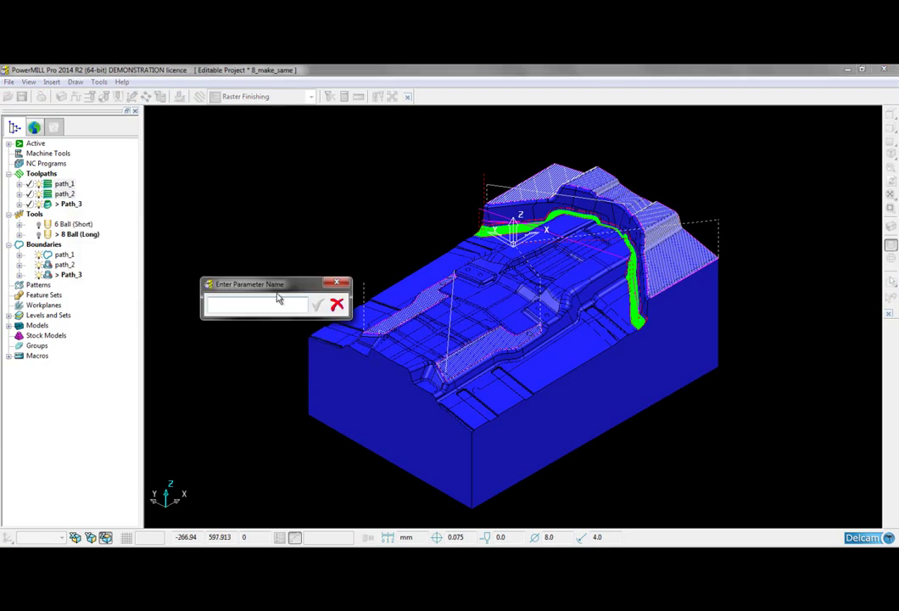
{"action": "left_click_drag", "start_coordinate": [275, 283], "coordinate": [247, 181]}
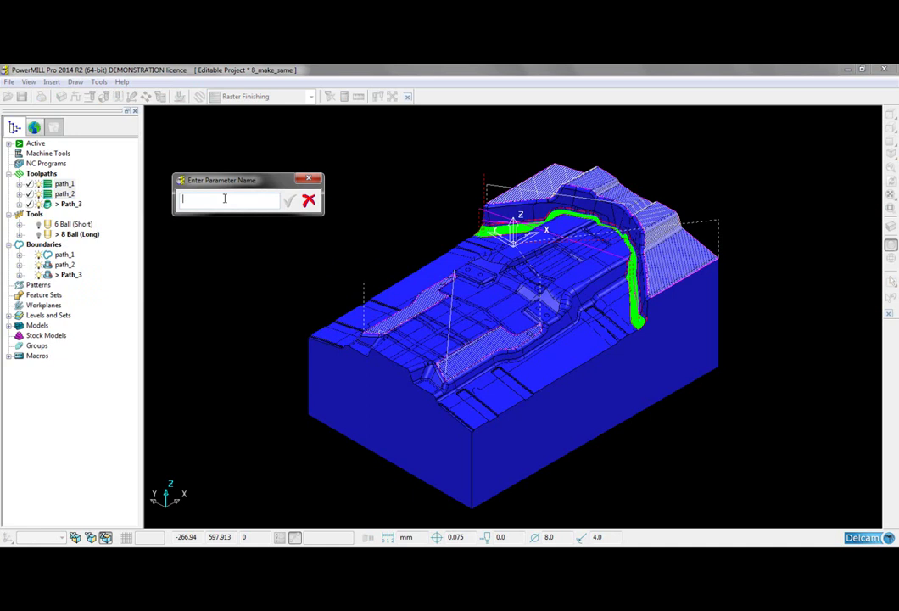
{"action": "type", "text": "tol"}
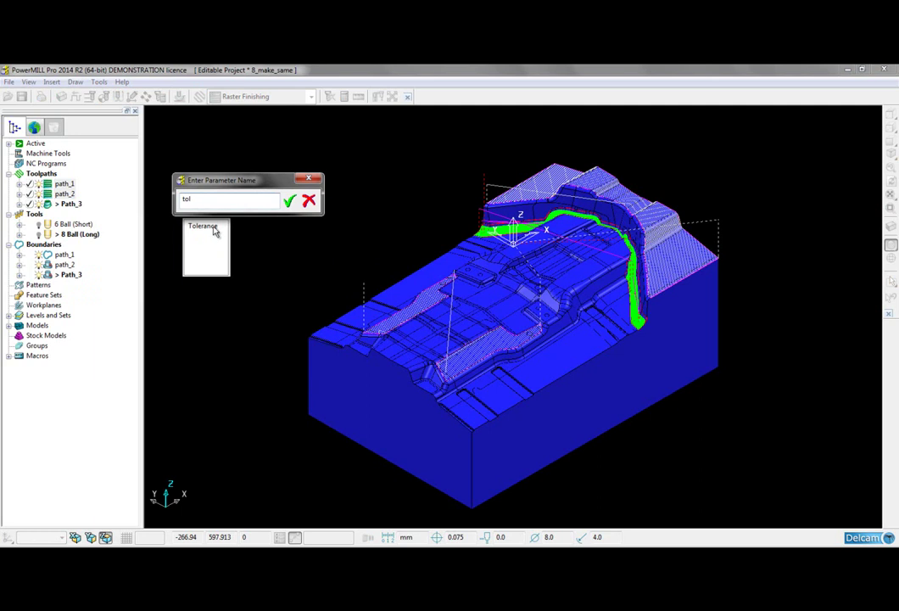
{"action": "left_click", "coordinate": [214, 229]}
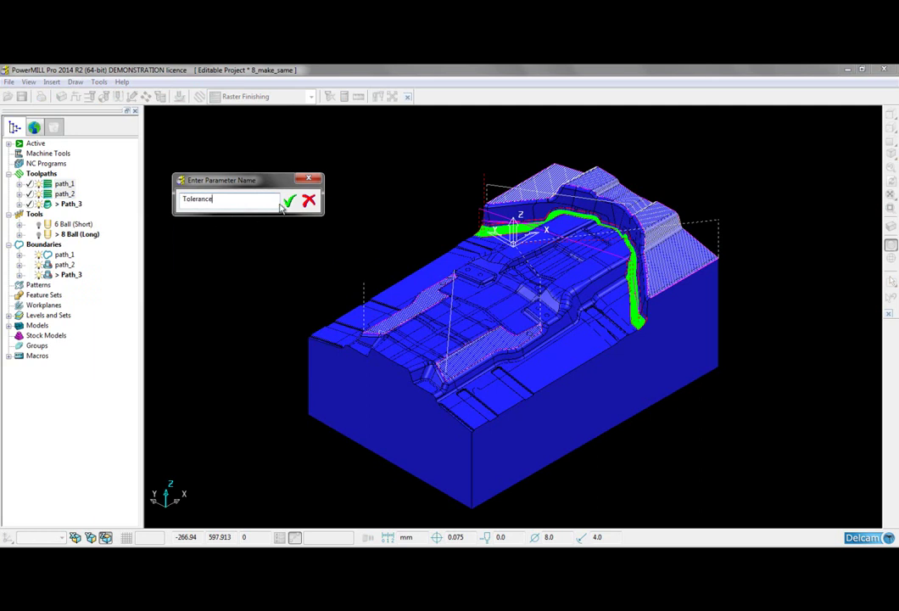
{"action": "left_click", "coordinate": [289, 201]}
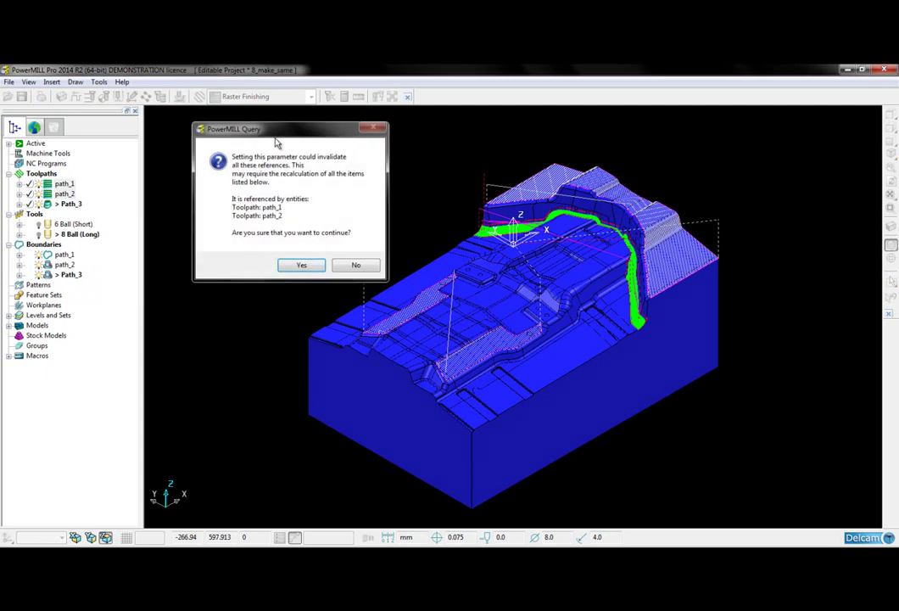
{"action": "left_click_drag", "start_coordinate": [275, 141], "coordinate": [244, 138]}
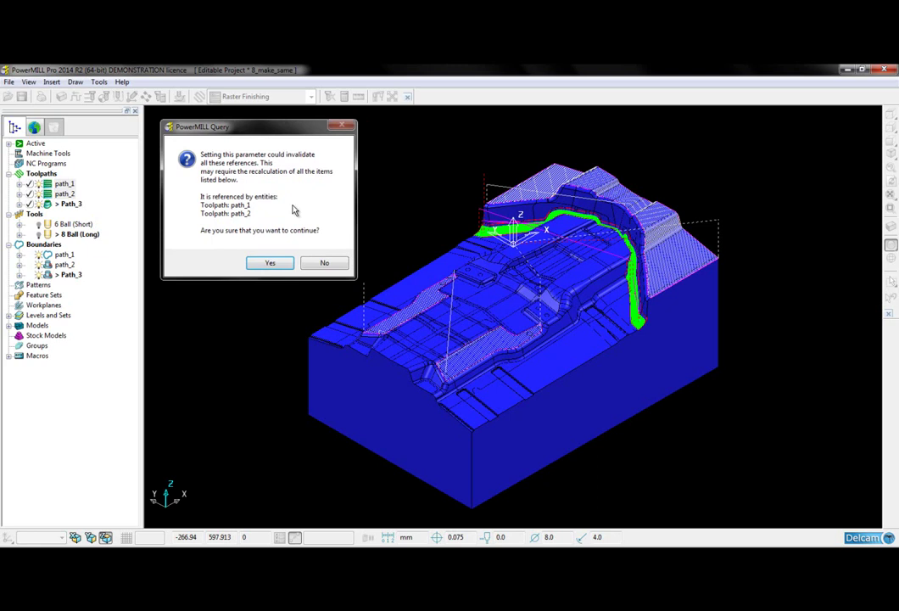
{"action": "left_click", "coordinate": [269, 262]}
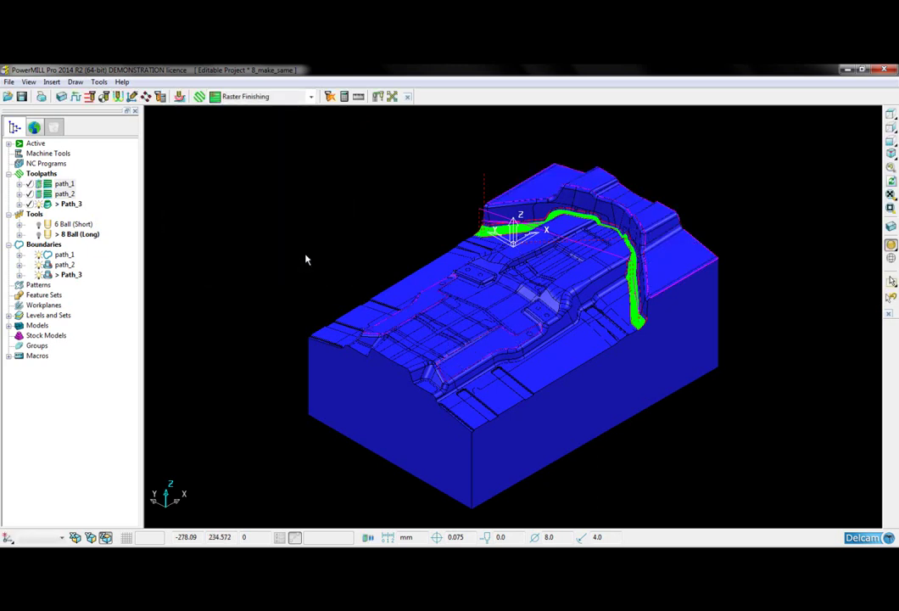
Set the named parameter 'Tool' on path_1 and path_2 so they use Path_3's tool
{"action": "right_click", "coordinate": [68, 184]}
{"action": "mouse_move", "coordinate": [154, 270]}
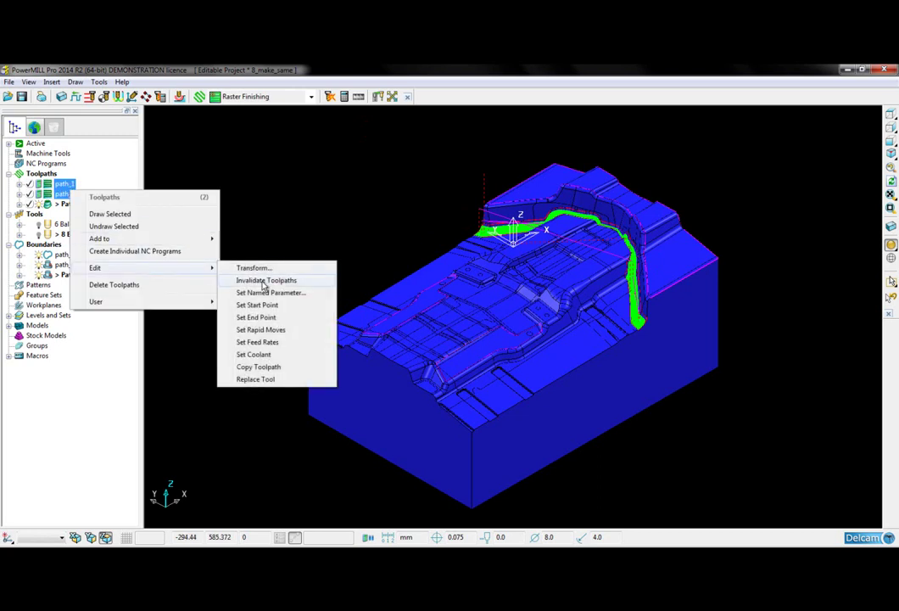
{"action": "left_click", "coordinate": [268, 294]}
{"action": "left_click_drag", "start_coordinate": [274, 176], "coordinate": [230, 165]}
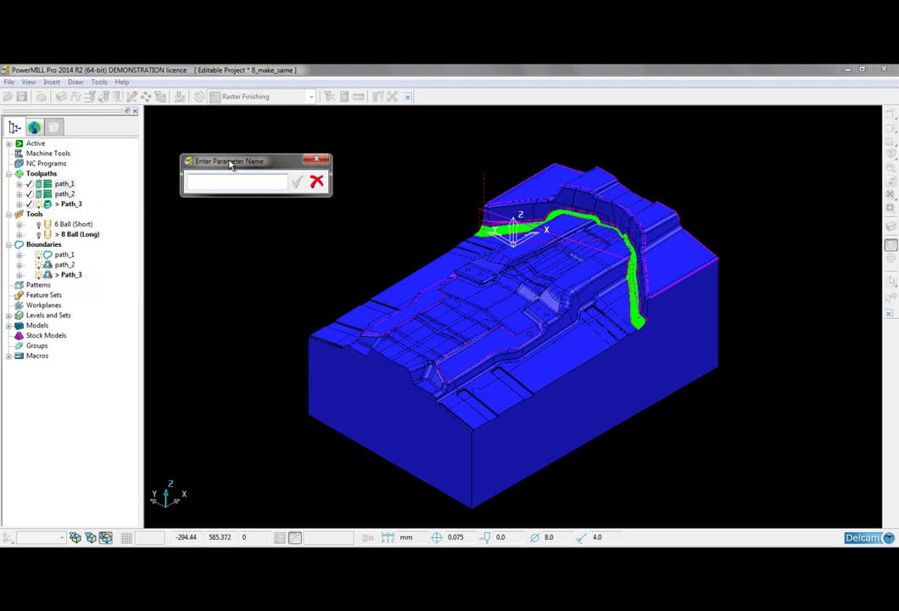
{"action": "type", "text": "too"}
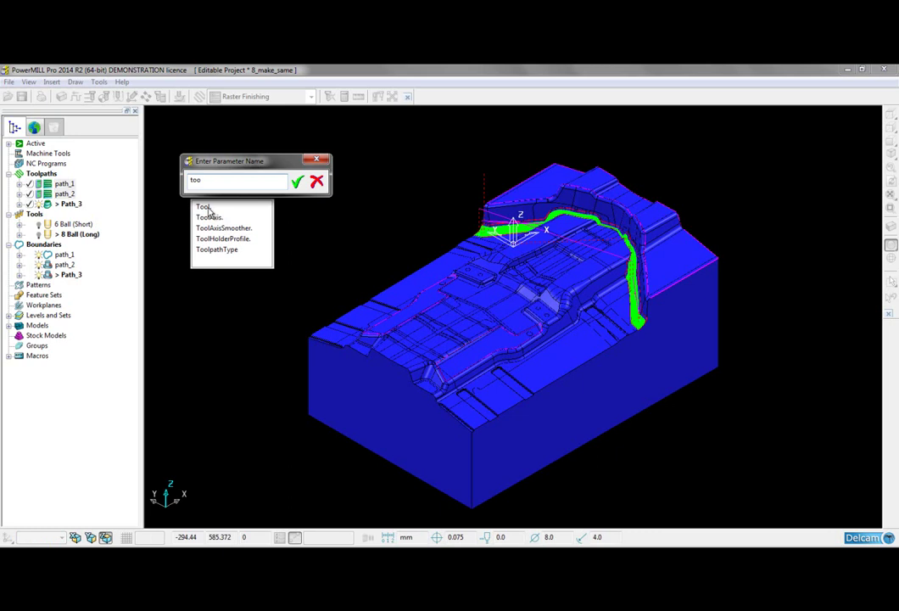
{"action": "left_click", "coordinate": [204, 206]}
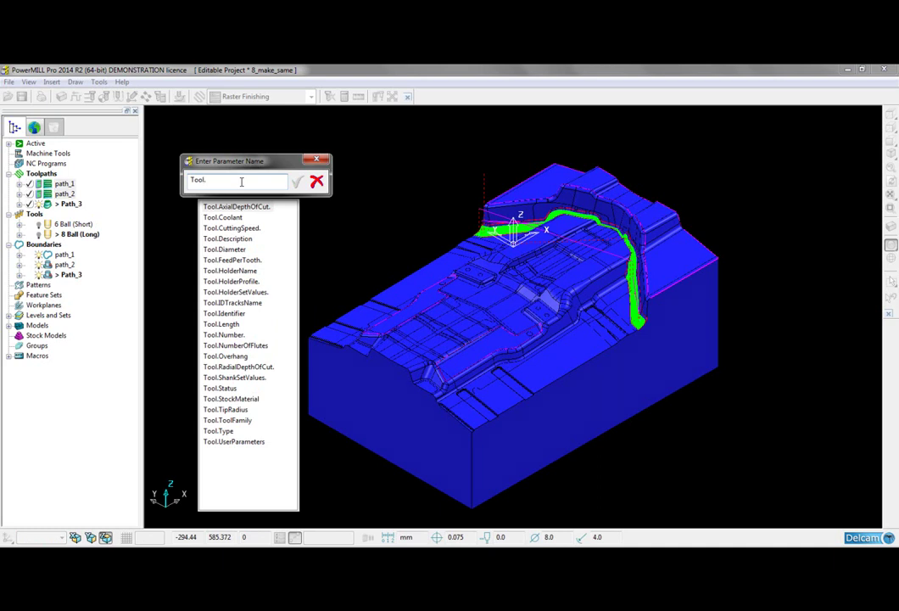
{"action": "key", "text": "BackSpace"}
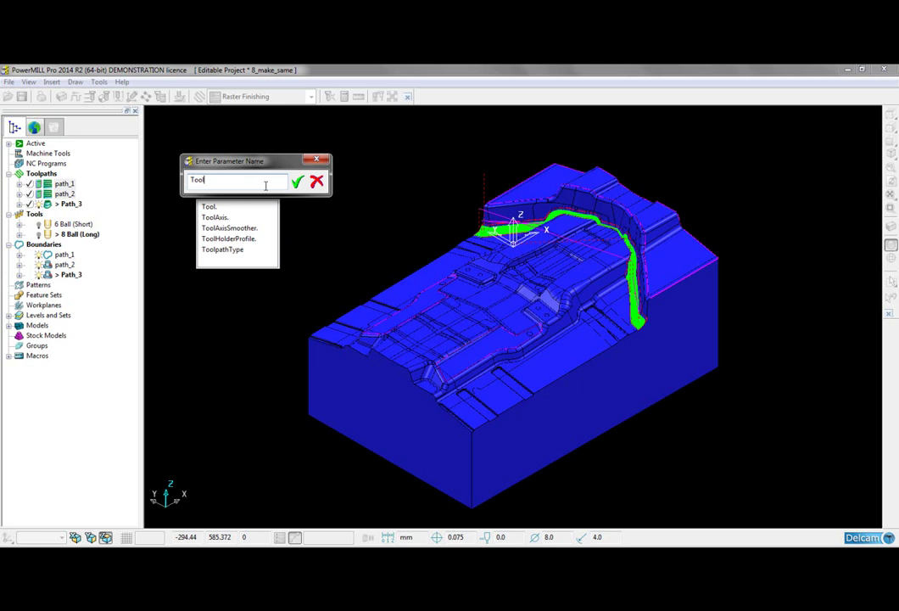
{"action": "left_click", "coordinate": [297, 182]}
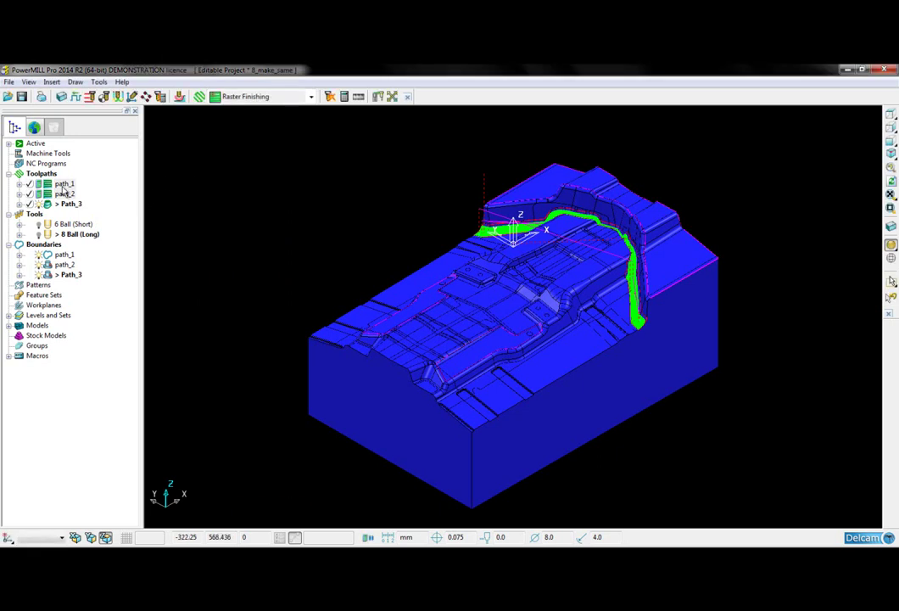
{"action": "mouse_move", "coordinate": [70, 241]}
Set the named parameter 'Stepover' on path_1 and path_2 to match Path_3
{"action": "left_click", "coordinate": [65, 183]}
{"action": "left_click", "coordinate": [65, 194], "text": "shift"}
{"action": "right_click", "coordinate": [66, 193]}
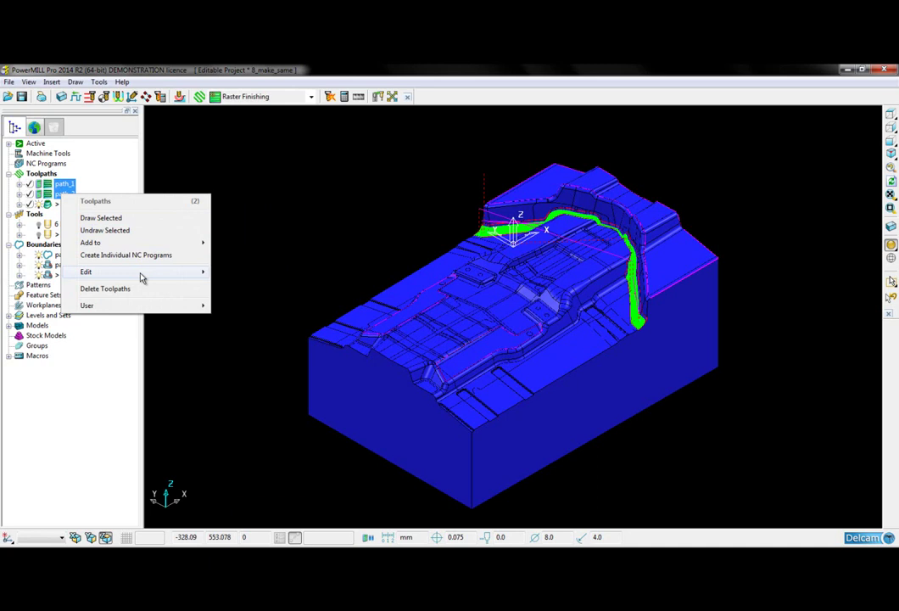
{"action": "mouse_move", "coordinate": [142, 273]}
{"action": "left_click", "coordinate": [253, 303]}
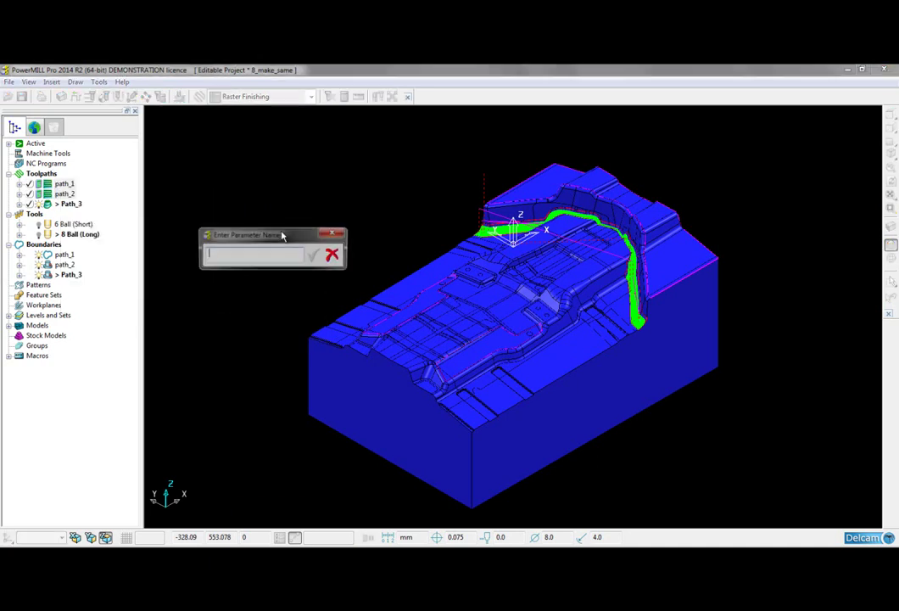
{"action": "left_click_drag", "start_coordinate": [284, 235], "coordinate": [265, 164]}
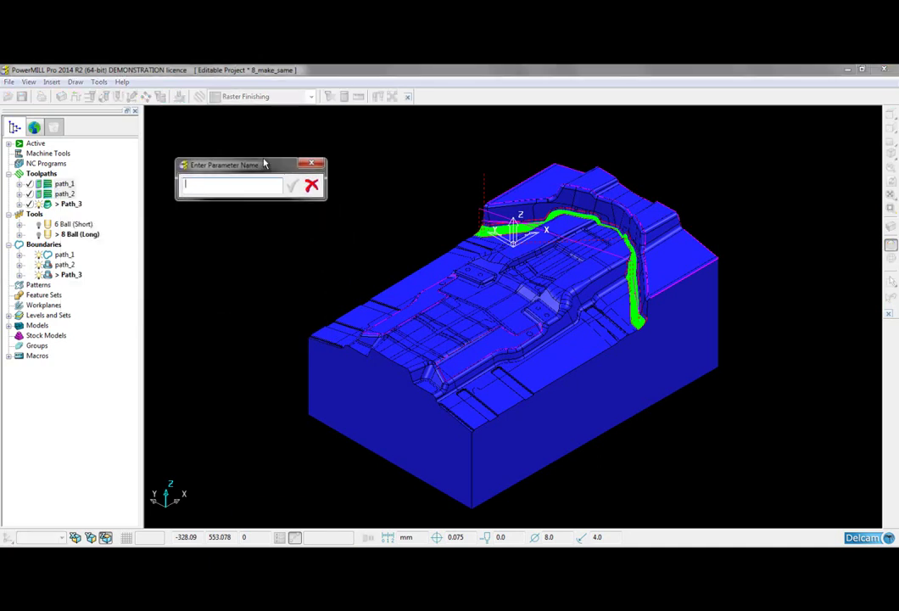
{"action": "type", "text": "st"}
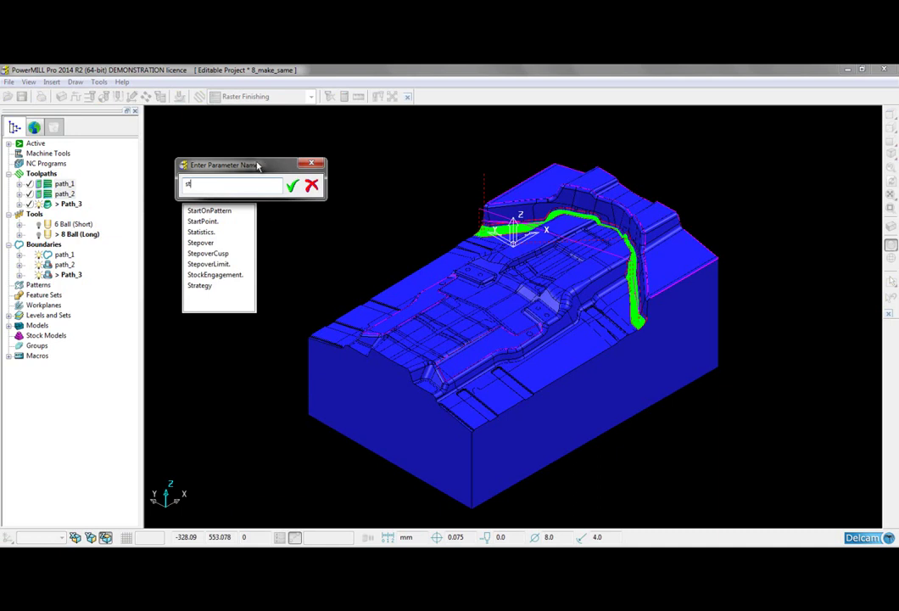
{"action": "key", "text": "Down"}
{"action": "key", "text": "Down"}
{"action": "key", "text": "Down"}
{"action": "key", "text": "Down"}
{"action": "key", "text": "Return"}
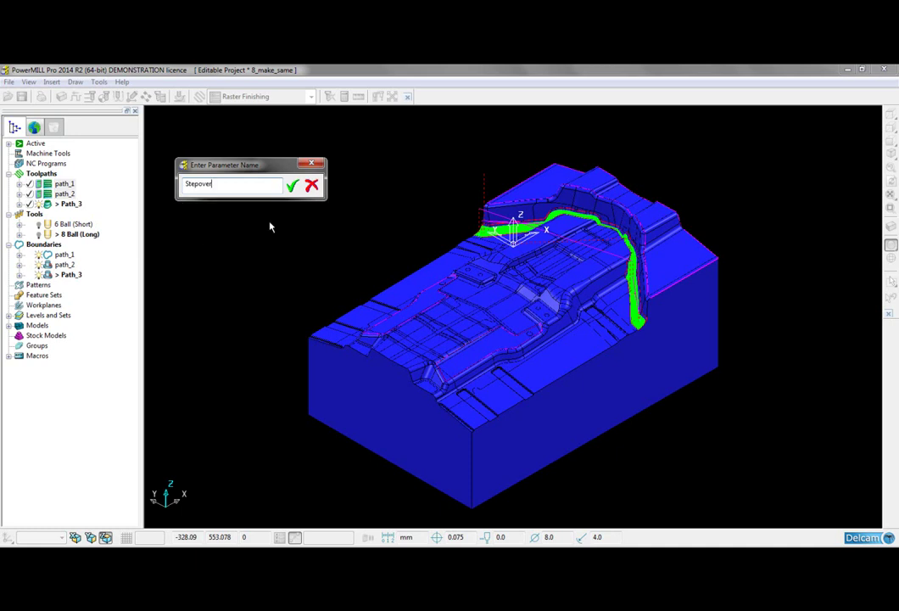
{"action": "left_click", "coordinate": [291, 185]}
{"action": "left_click", "coordinate": [61, 188]}
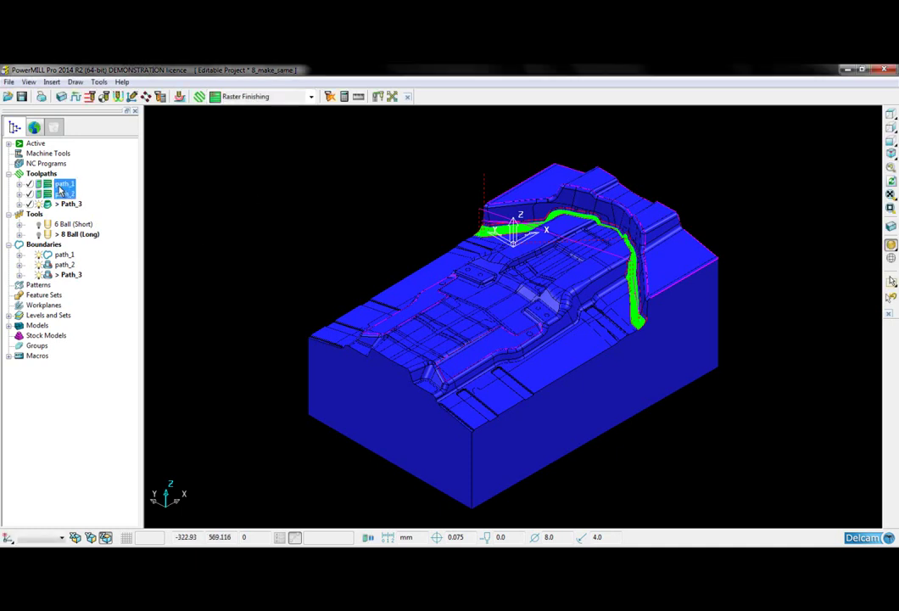
Set the whole 'Connections' named parameter group on path_1 and path_2 from Path_3
{"action": "right_click", "coordinate": [60, 190]}
{"action": "mouse_move", "coordinate": [201, 270]}
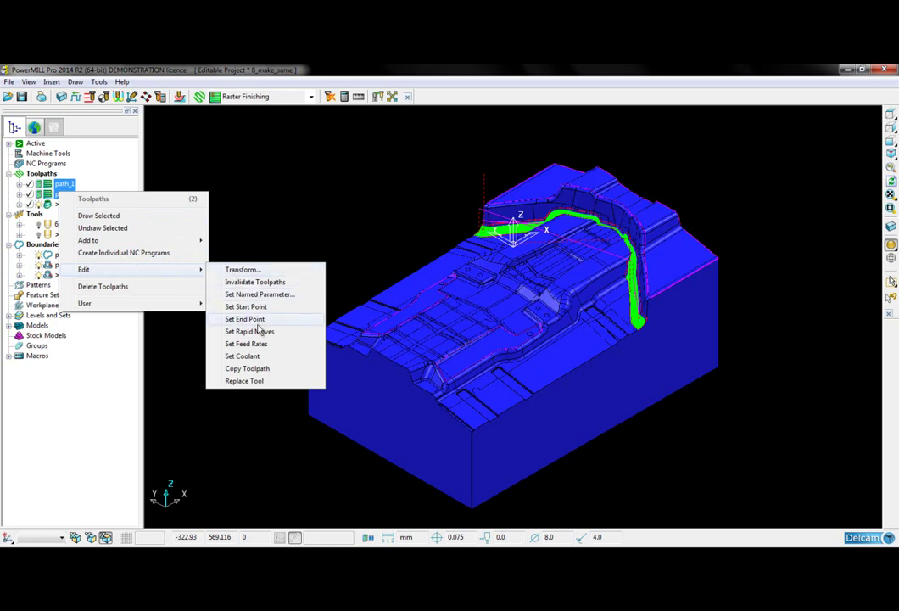
{"action": "left_click", "coordinate": [263, 295]}
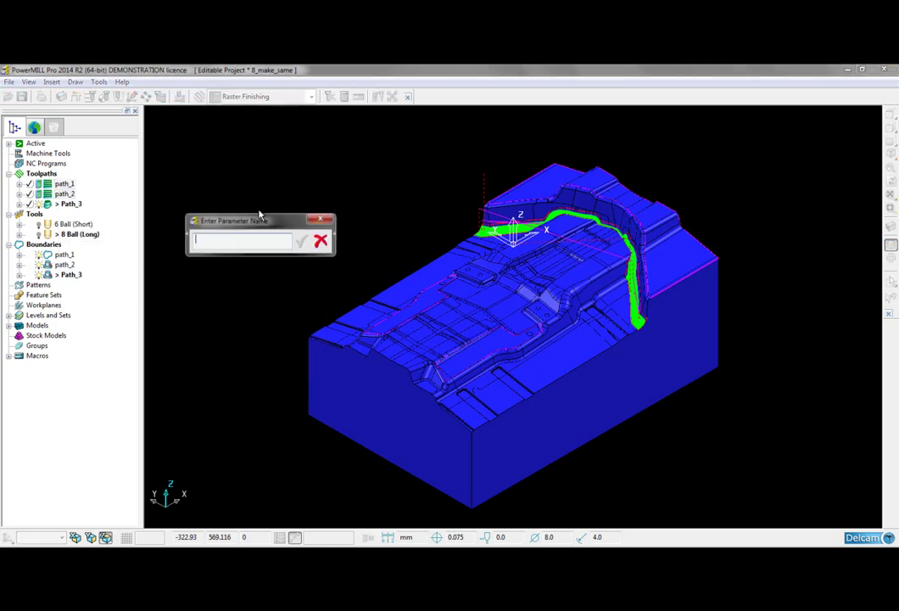
{"action": "left_click_drag", "start_coordinate": [263, 222], "coordinate": [251, 172]}
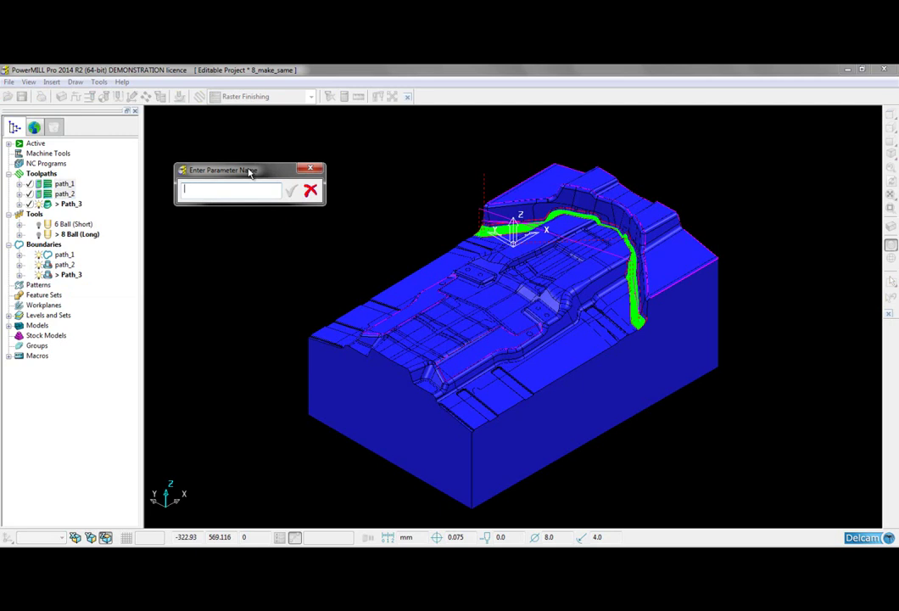
{"action": "type", "text": "conn"}
{"action": "key", "text": "Tab"}
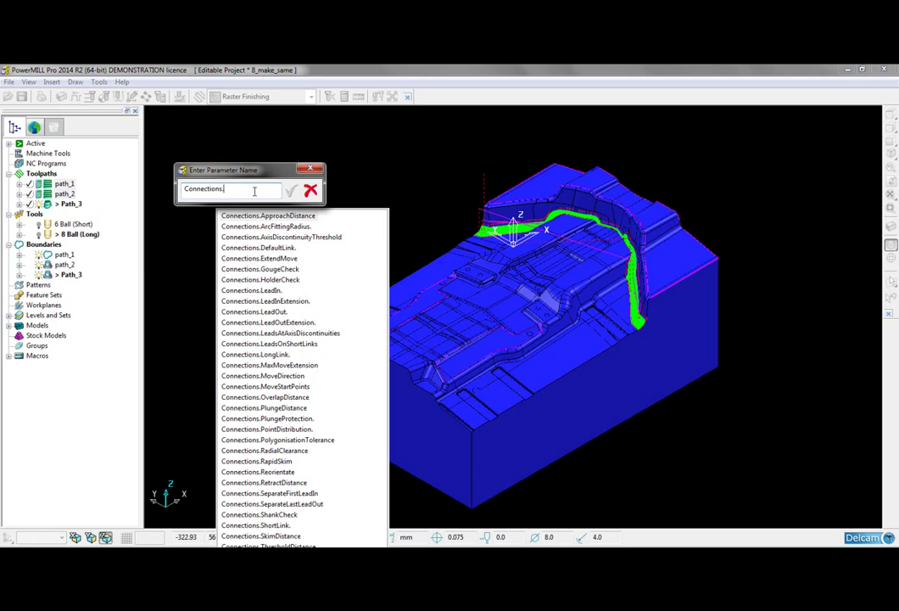
{"action": "key", "text": "BackSpace"}
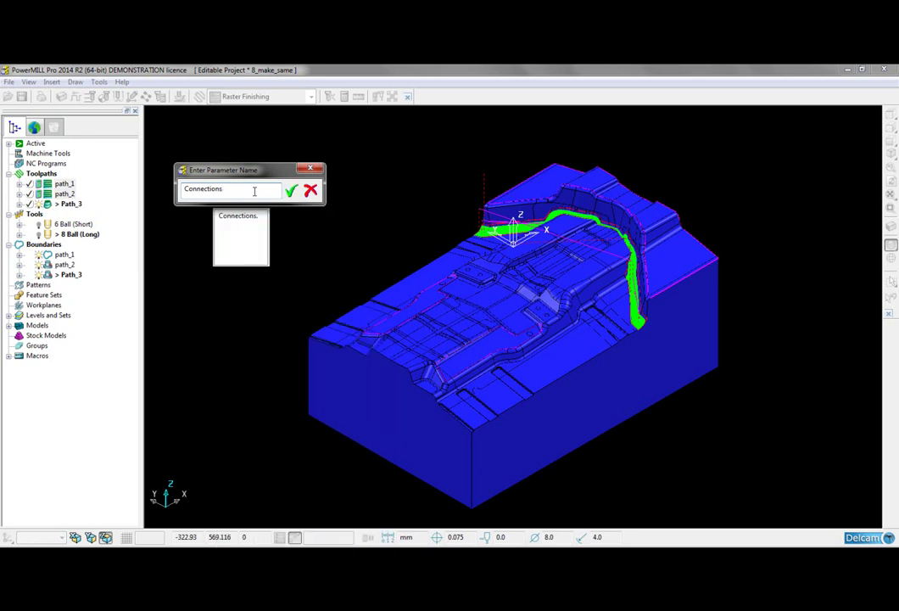
{"action": "left_click", "coordinate": [291, 191]}
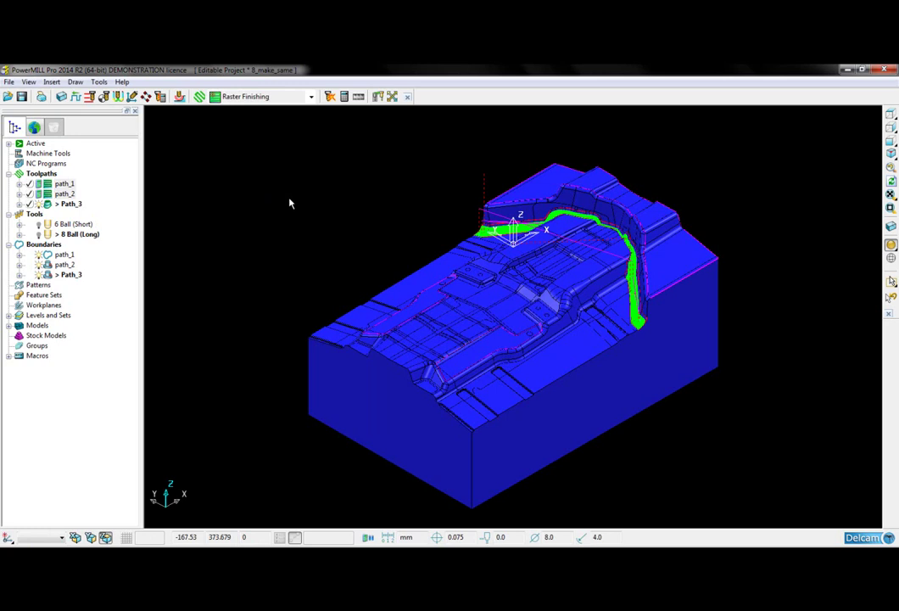
Batch process all toolpaths to rebuild path_1 and path_2
{"action": "right_click", "coordinate": [47, 177]}
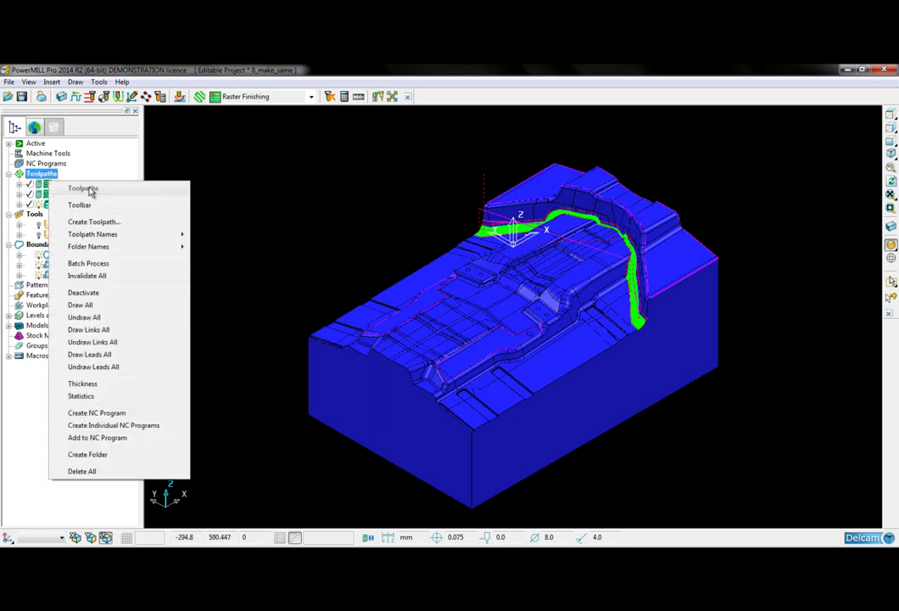
{"action": "left_click", "coordinate": [116, 263]}
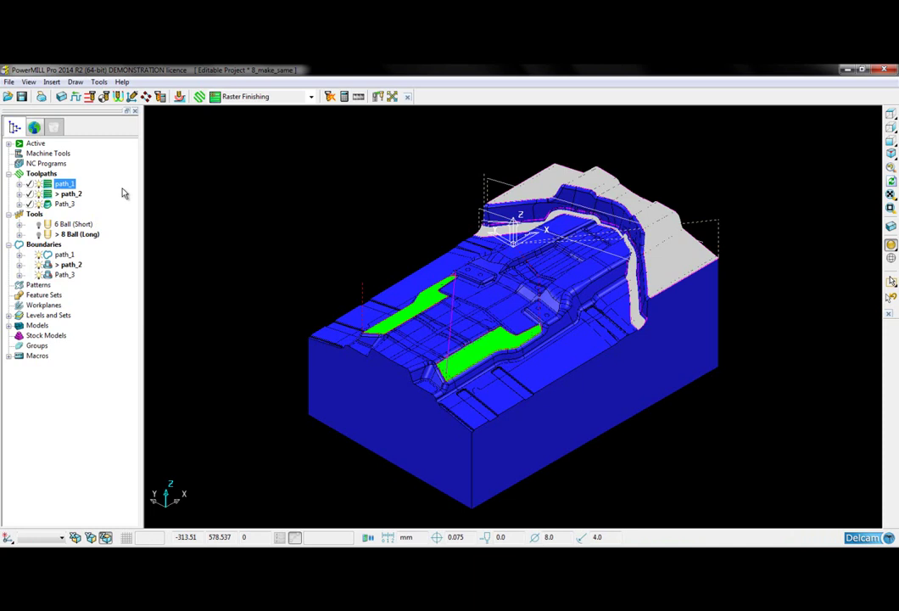
Open the Parameter Summary document from Help > Parameters > Summary
{"action": "left_click", "coordinate": [124, 82]}
{"action": "mouse_move", "coordinate": [153, 119]}
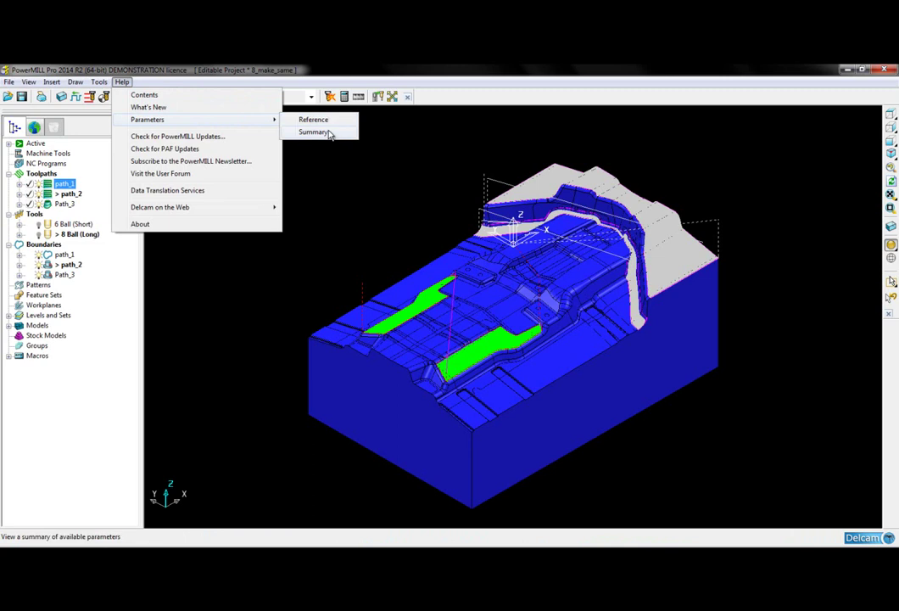
{"action": "left_click", "coordinate": [314, 133]}
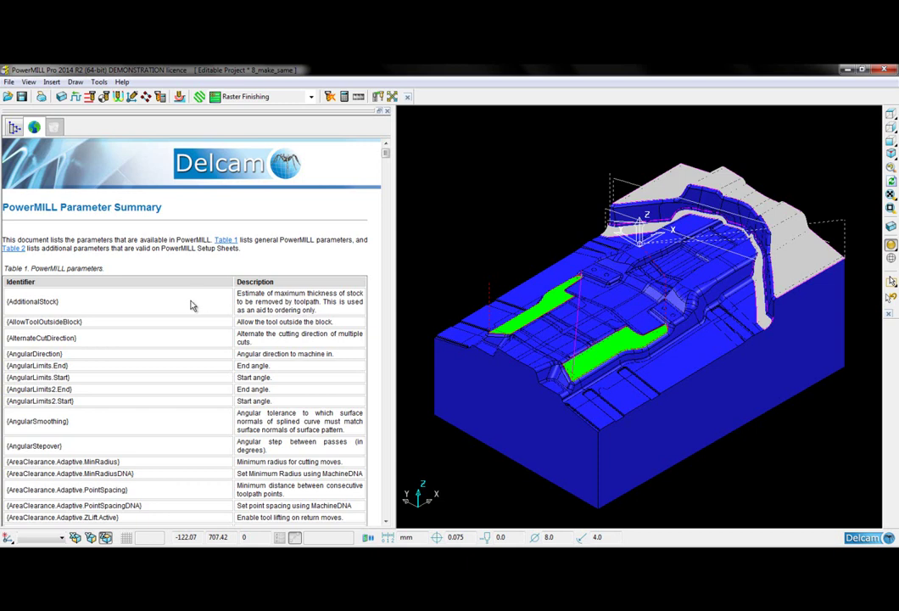
Find 'lead' in the Parameter Summary to reach the AreaClearance.LeadIn entries
{"action": "scroll", "coordinate": [192, 305], "scroll_direction": "down", "scroll_amount": 1}
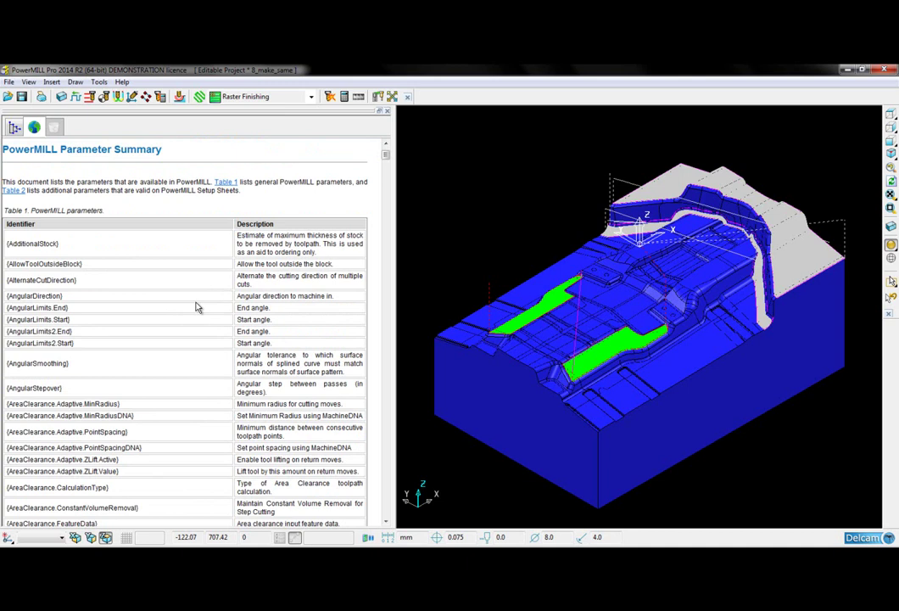
{"action": "key", "text": "ctrl+f"}
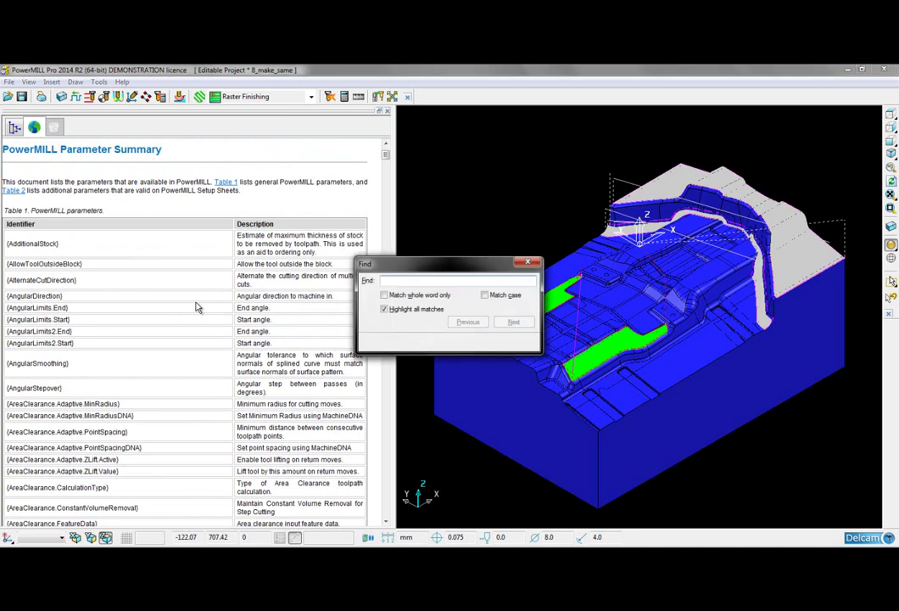
{"action": "left_click_drag", "start_coordinate": [369, 270], "coordinate": [176, 214]}
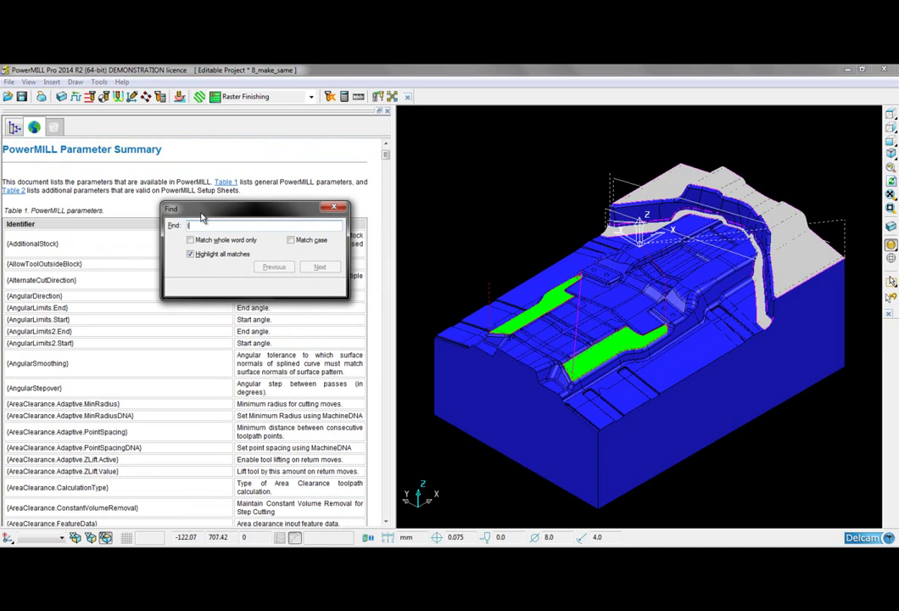
{"action": "type", "text": "lead"}
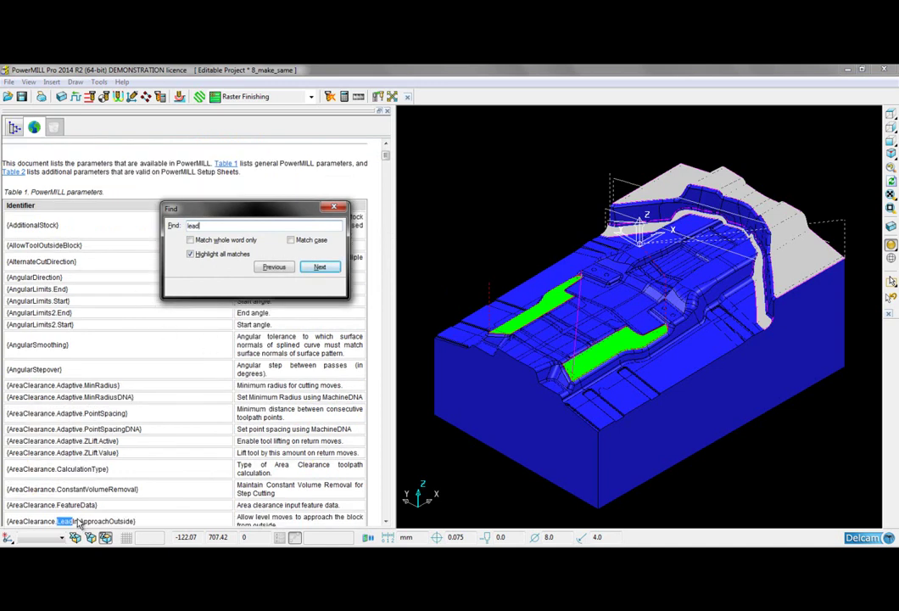
{"action": "left_click", "coordinate": [334, 209]}
{"action": "left_click", "coordinate": [134, 521]}
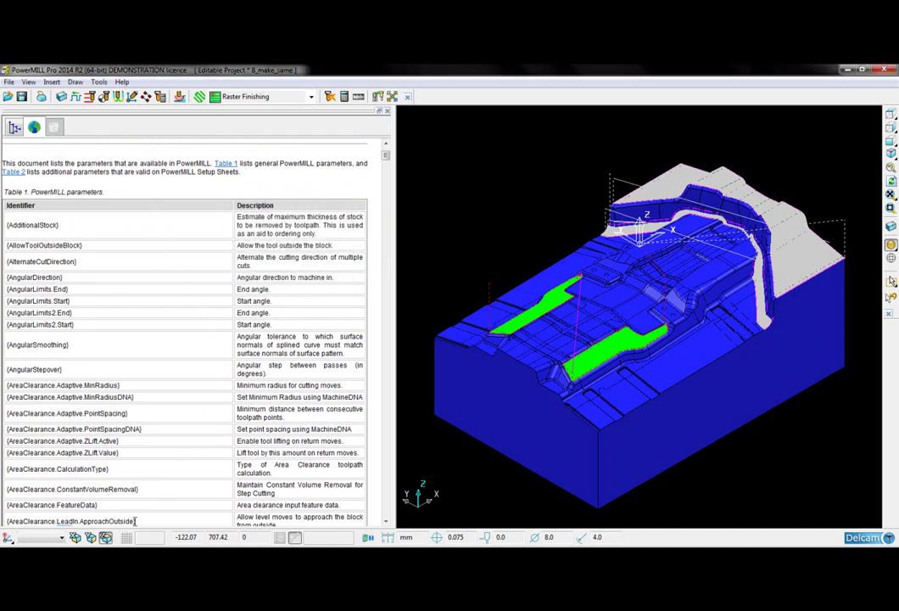
{"action": "scroll", "coordinate": [148, 519], "scroll_direction": "down", "scroll_amount": 1}
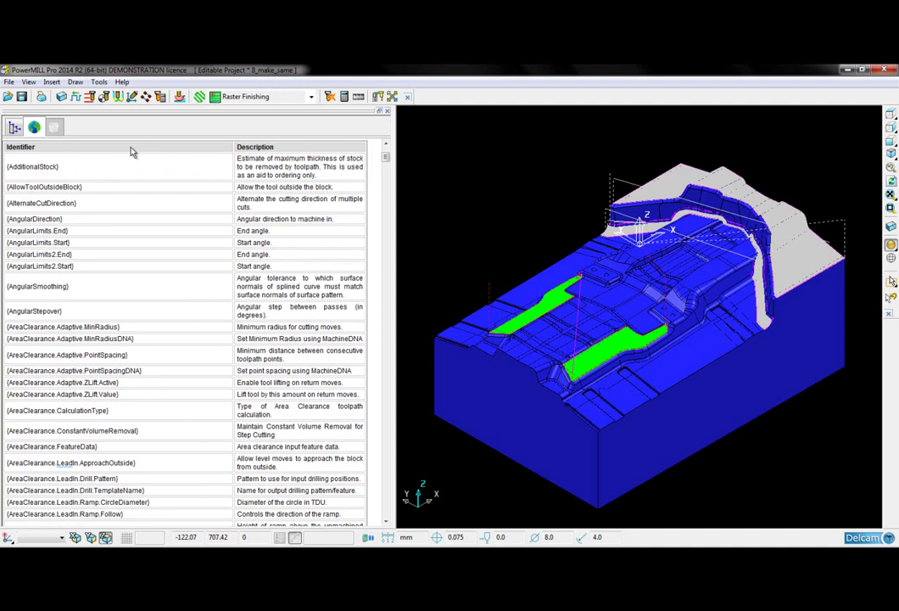